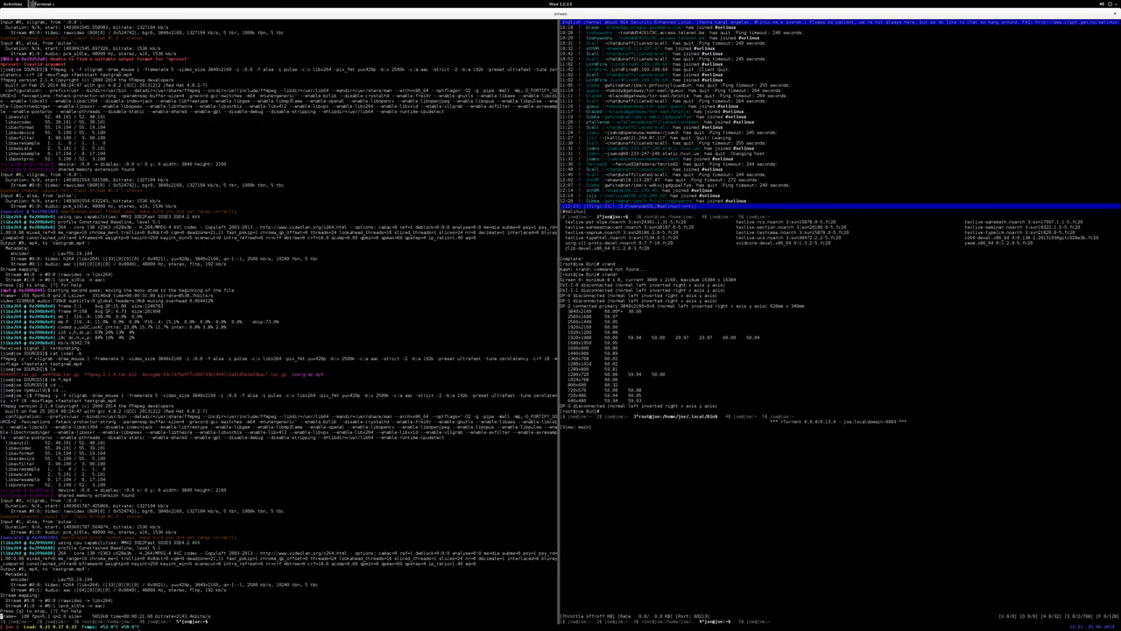
Step: Leave the ffmpeg 4K capture encoding in Terminal and start switching windows with Alt+Tab
{"action": "key", "text": "alt+Tab"}
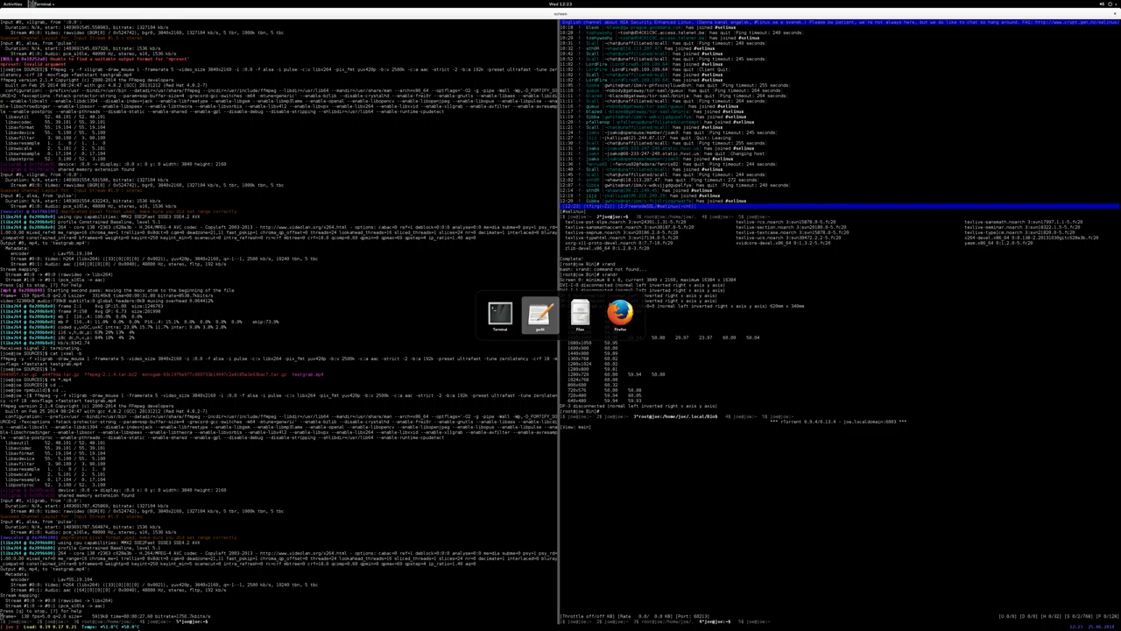
Step: Launch System Monitor from the app grid showing its Resources graphs, then return to gedit
{"action": "key", "text": "super"}
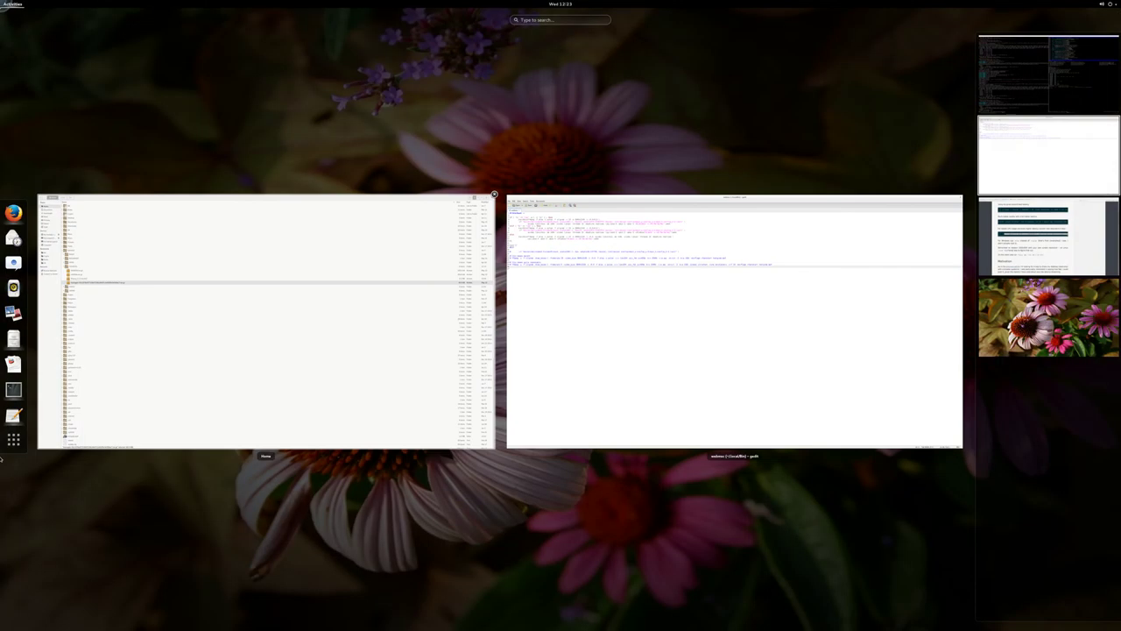
{"action": "left_click", "coordinate": [13, 438]}
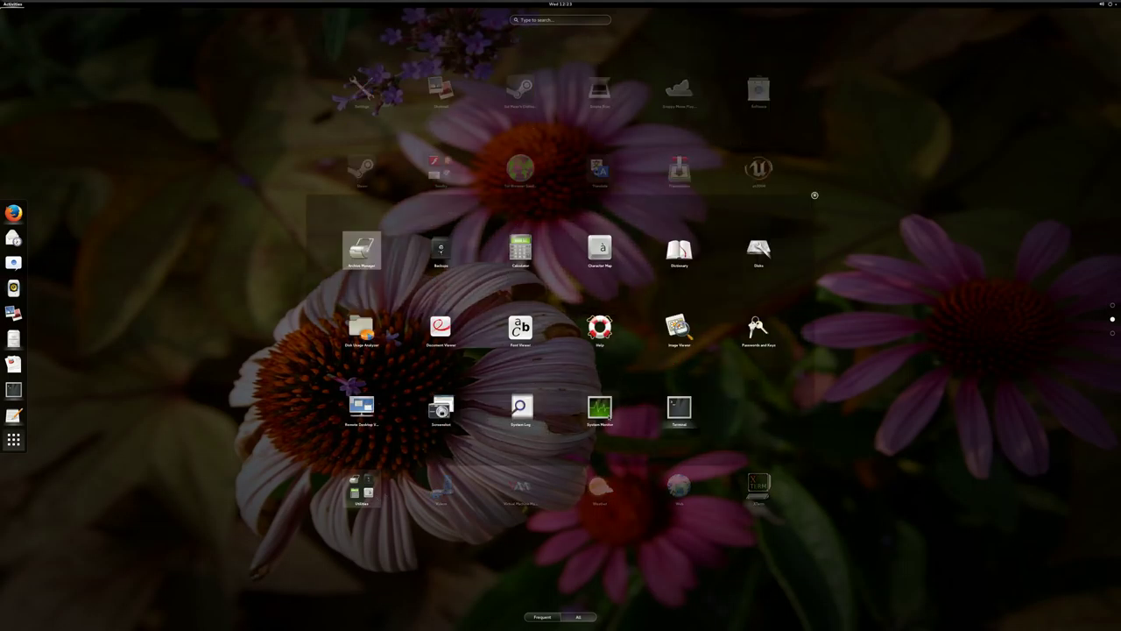
{"action": "left_click", "coordinate": [599, 408]}
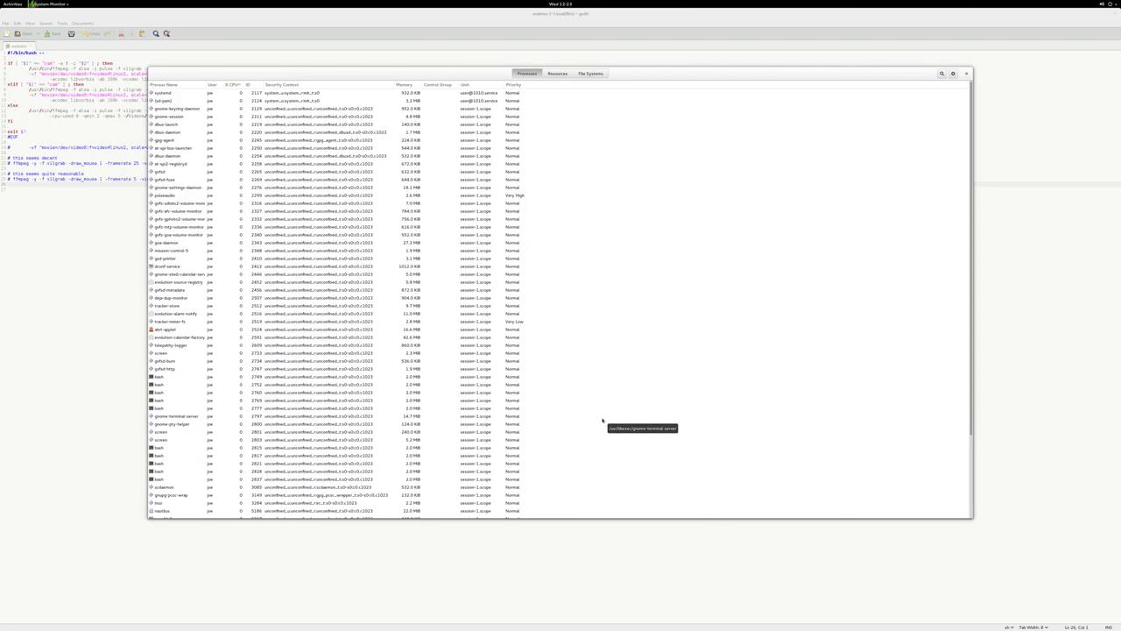
{"action": "left_click", "coordinate": [557, 73]}
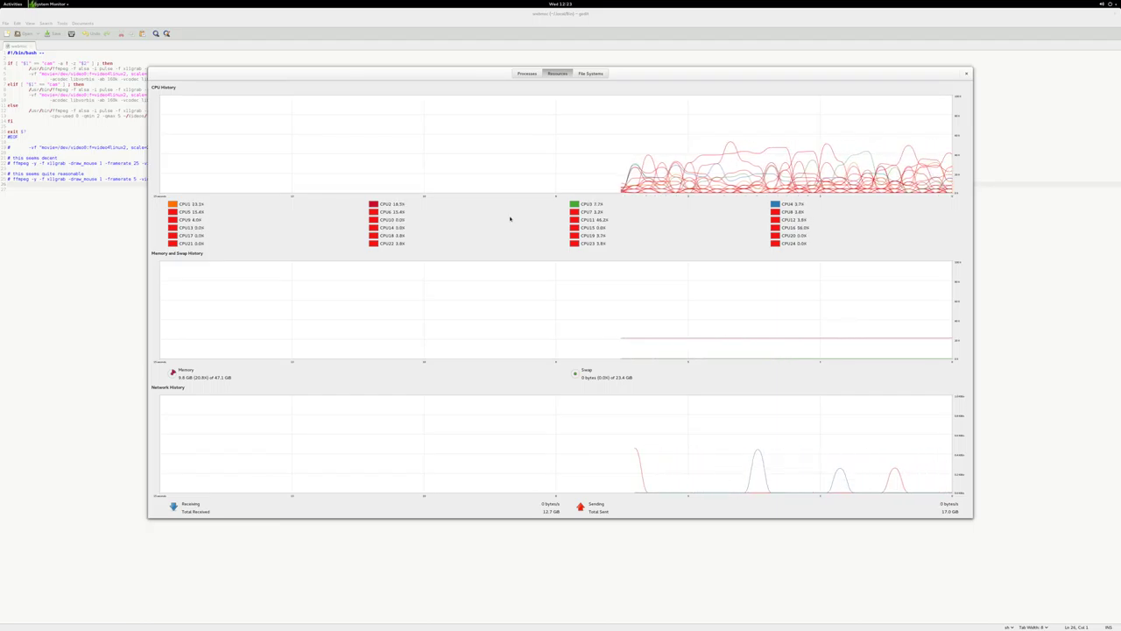
{"action": "key", "text": "alt+Tab"}
Step: Cycle through the terminal capture, gedit and System Monitor graphs, then open the window overview
{"action": "key", "text": "alt+Tab"}
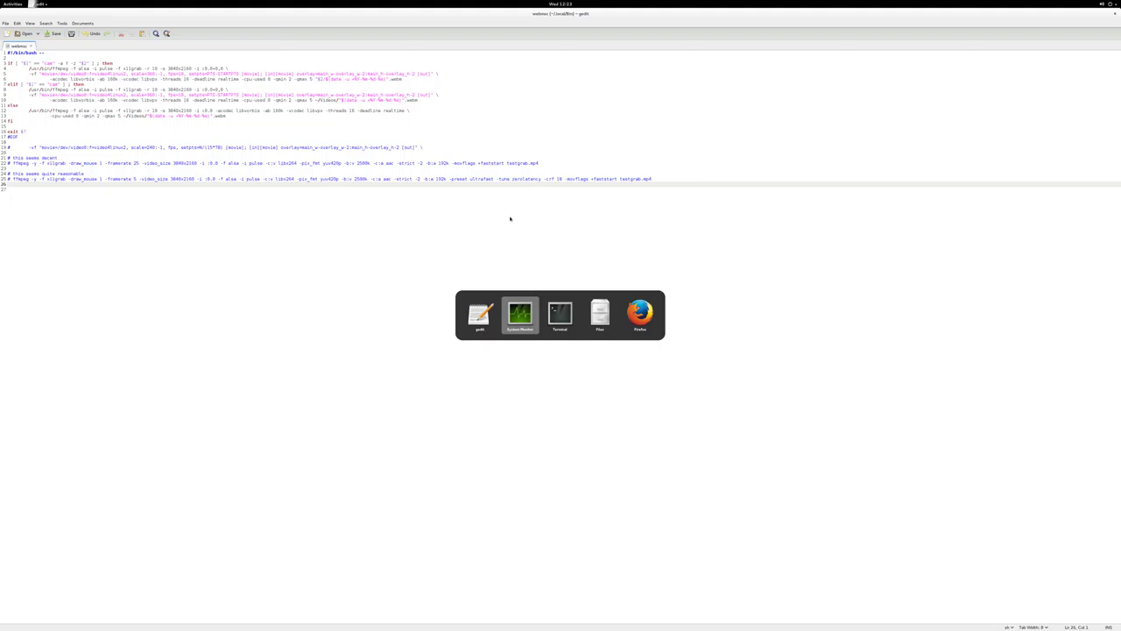
{"action": "key", "text": "alt+Tab"}
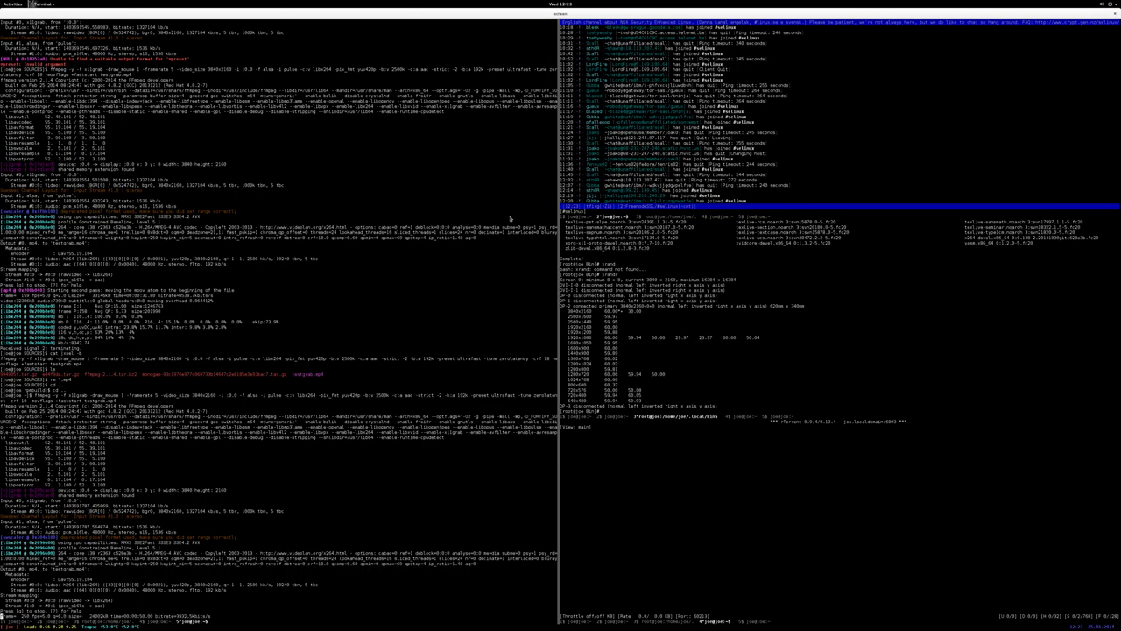
{"action": "key", "text": "alt+Tab"}
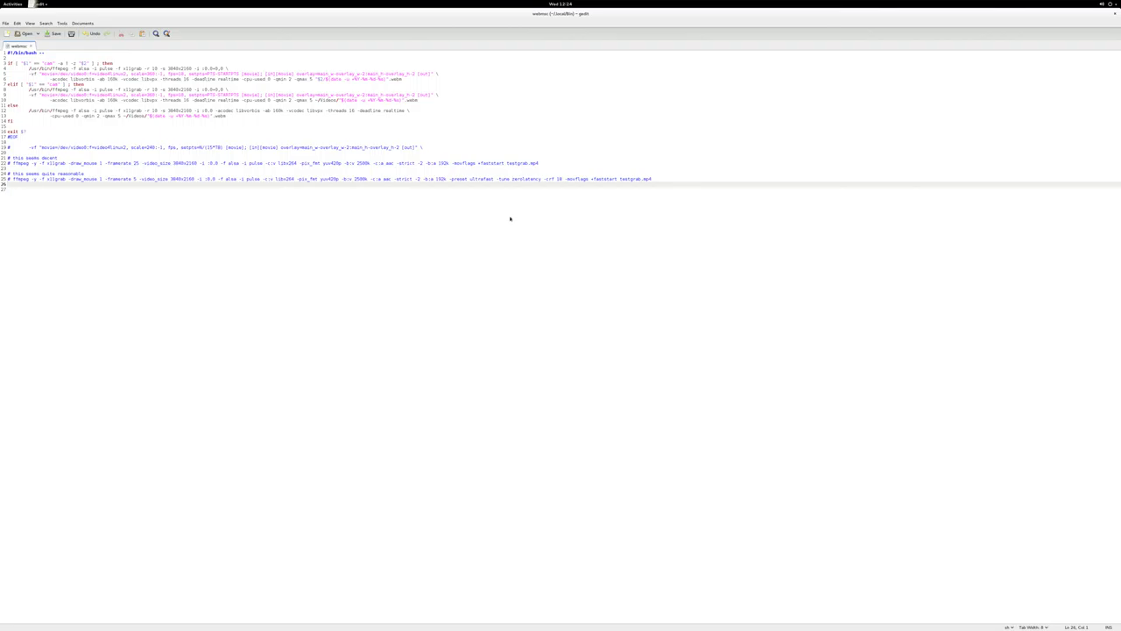
{"action": "key", "text": "alt+Tab"}
{"action": "key", "text": "alt+Tab"}
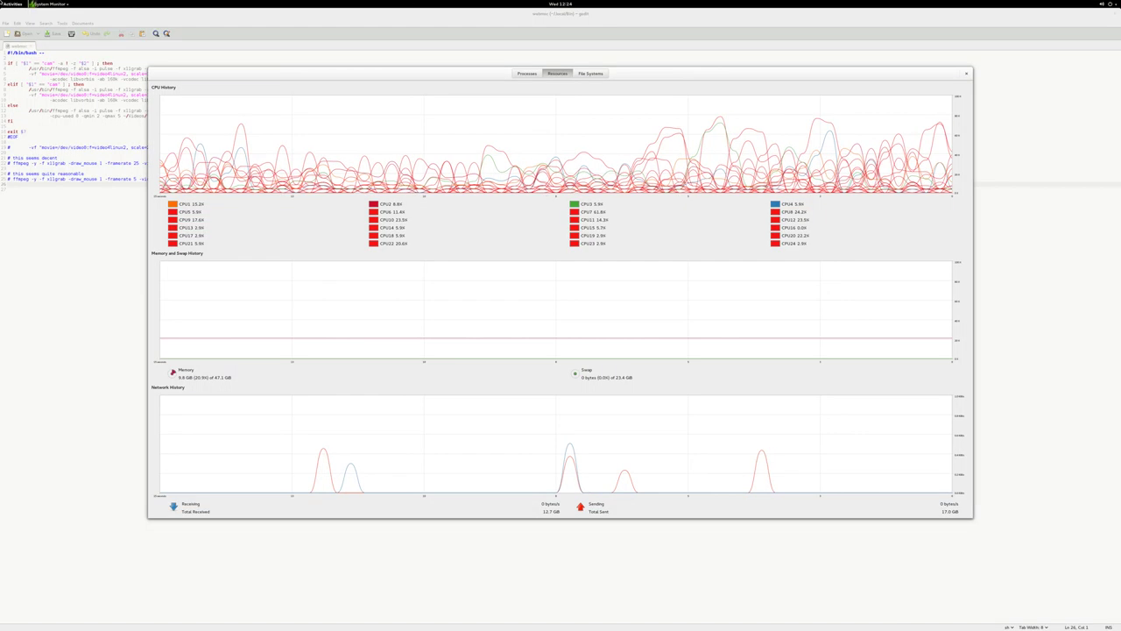
{"action": "key", "text": "super"}
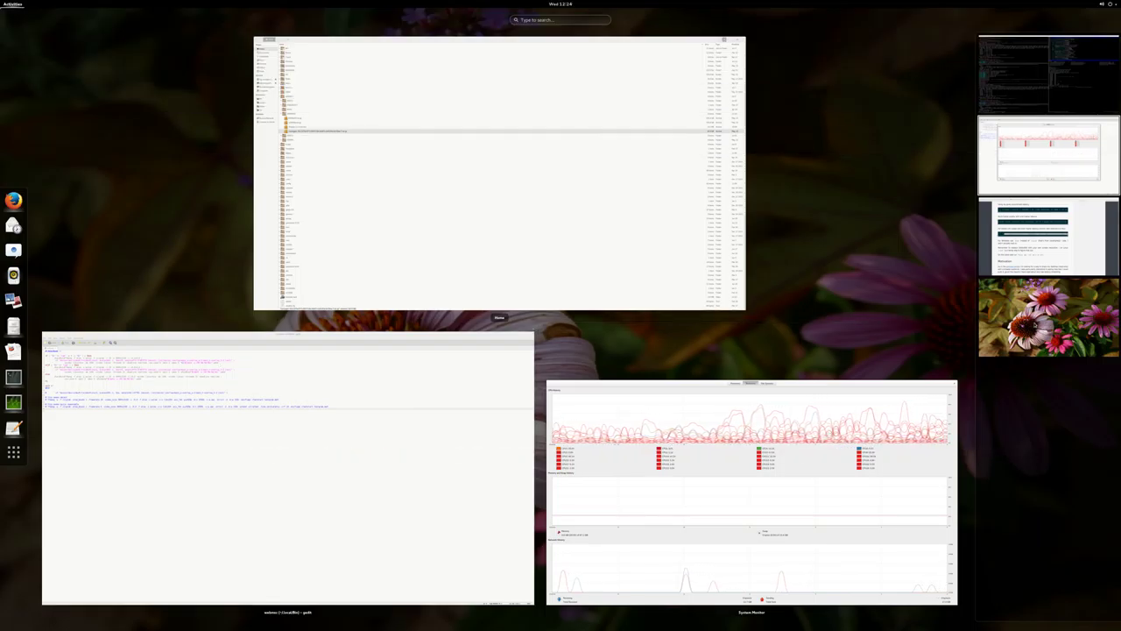
Step: Launch NVIDIA X Server Settings from the applications grid
{"action": "left_click", "coordinate": [13, 452]}
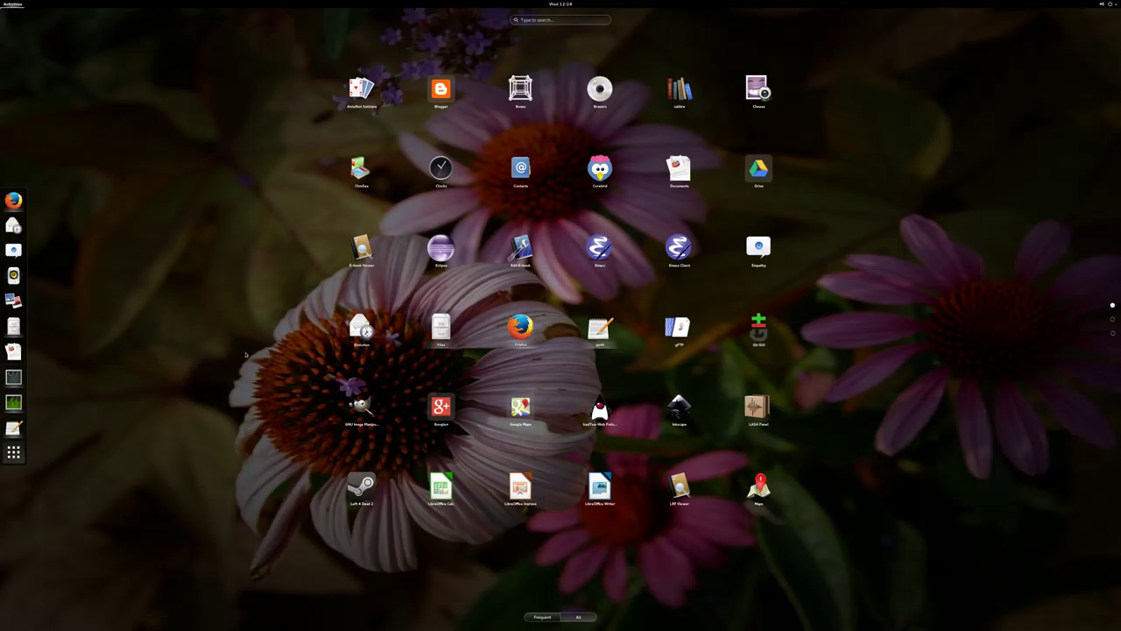
{"action": "scroll", "coordinate": [245, 355], "scroll_direction": "down", "scroll_amount": 2}
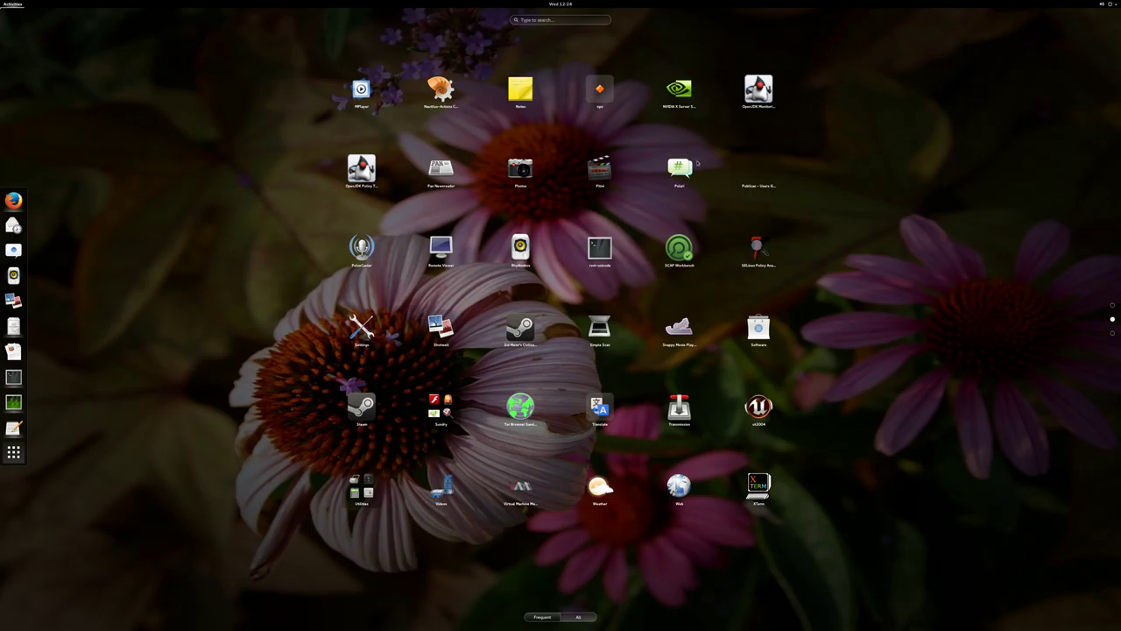
{"action": "left_click", "coordinate": [680, 90]}
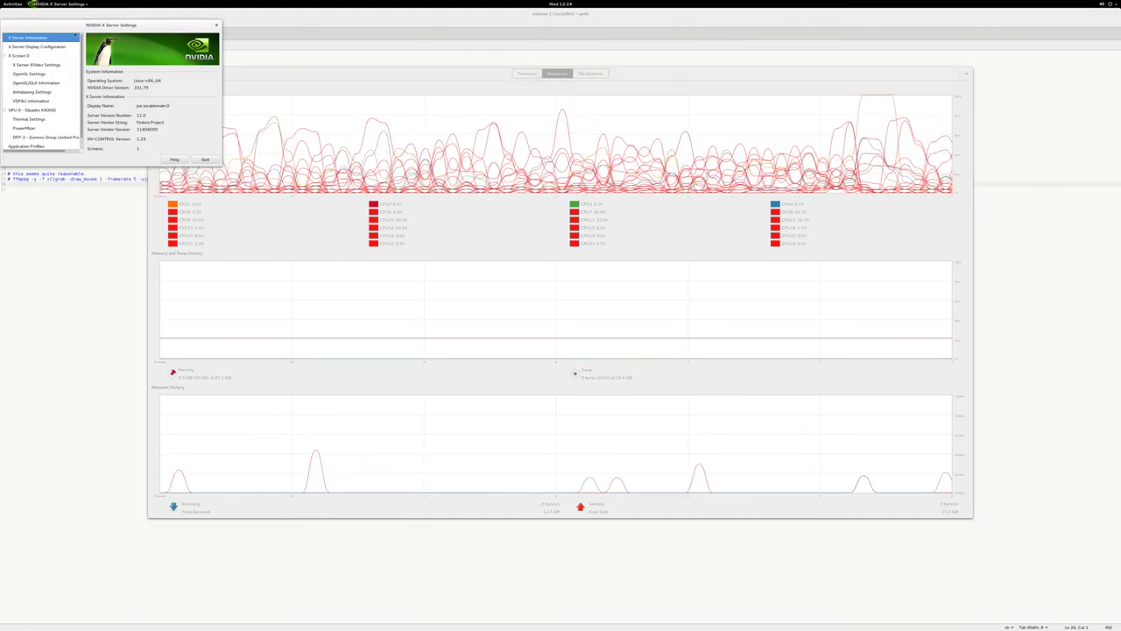
Step: Check GPU thermals near 57°C, move the NVIDIA window right, and return to the terminal capture
{"action": "left_click", "coordinate": [29, 119]}
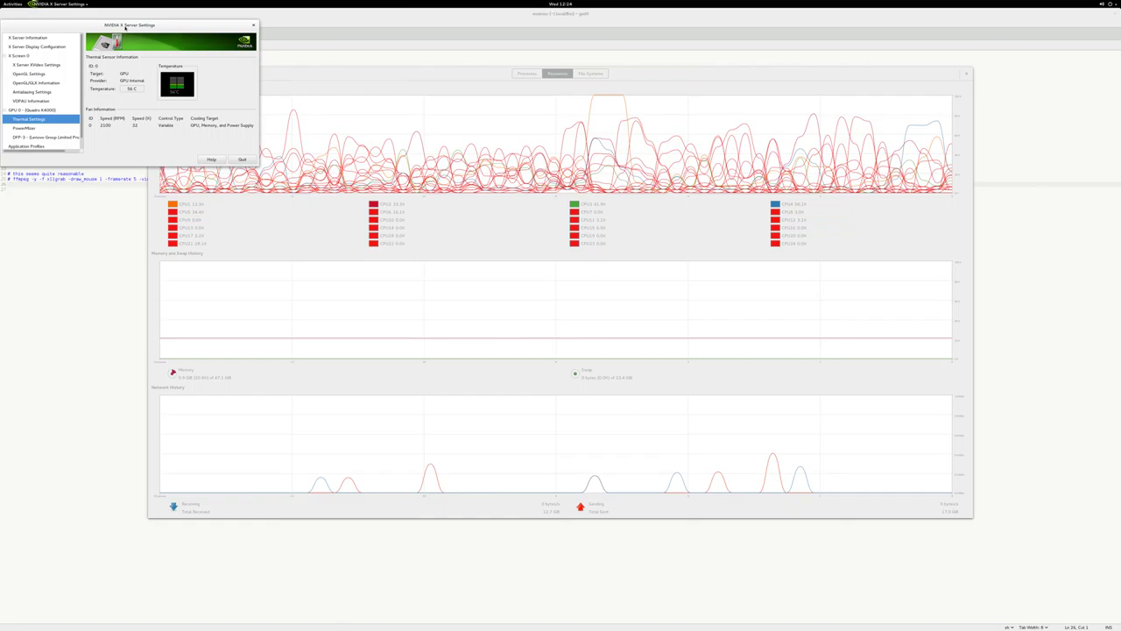
{"action": "mouse_move", "coordinate": [127, 28]}
{"action": "left_mouse_down"}
{"action": "mouse_move", "coordinate": [852, 79]}
{"action": "mouse_move", "coordinate": [904, 255]}
{"action": "left_mouse_up"}
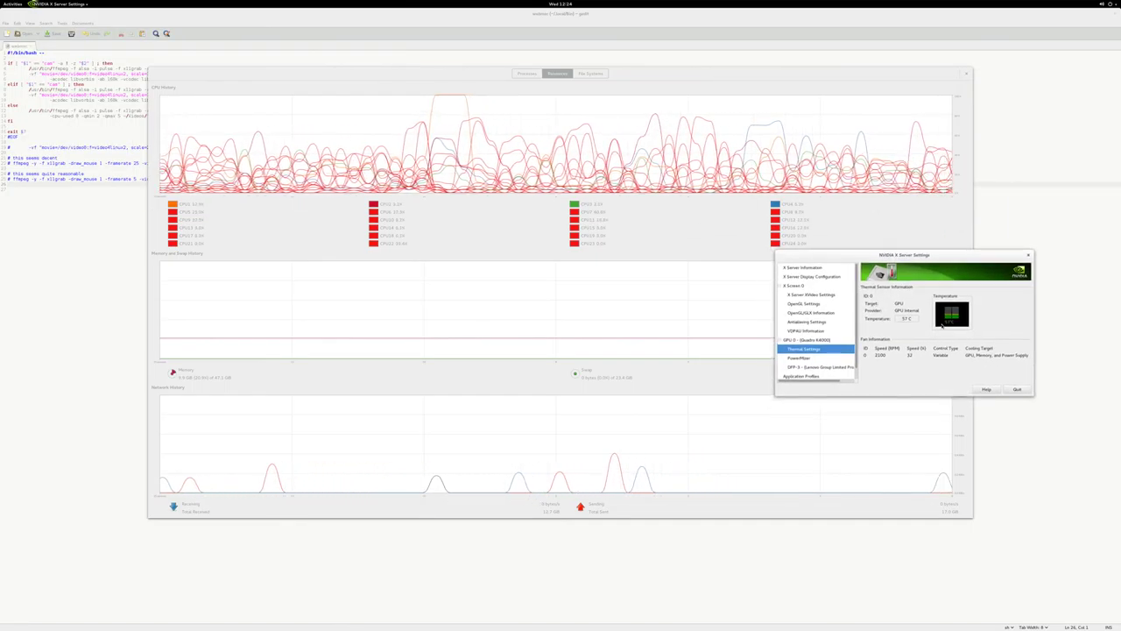
{"action": "key", "text": "alt+Tab"}
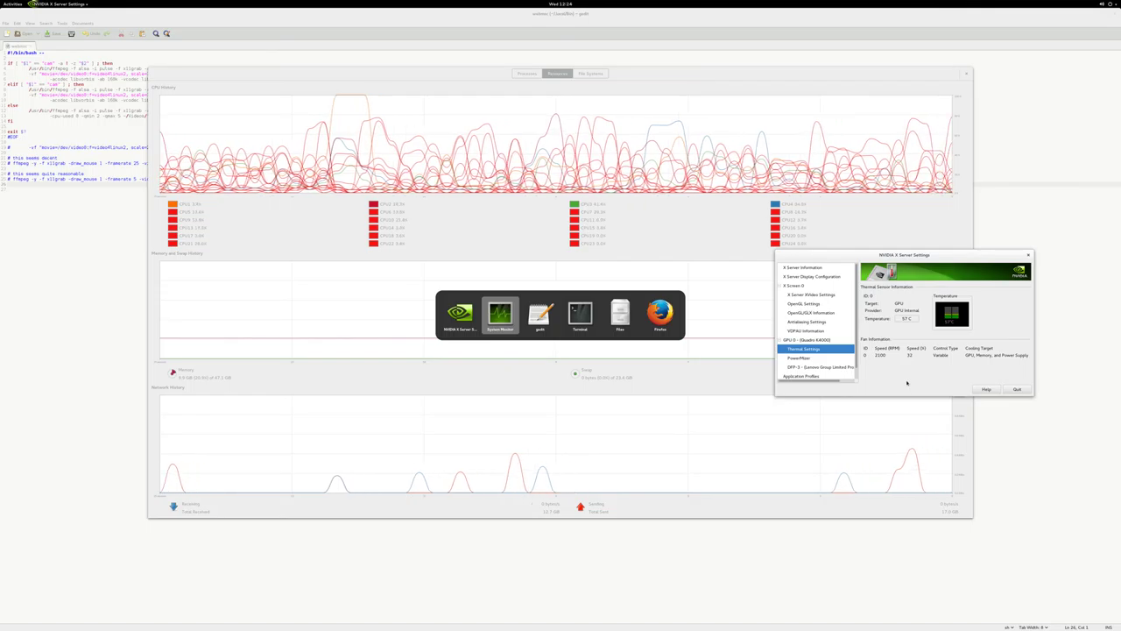
{"action": "key", "text": "alt+Tab"}
{"action": "key", "text": "alt+Tab"}
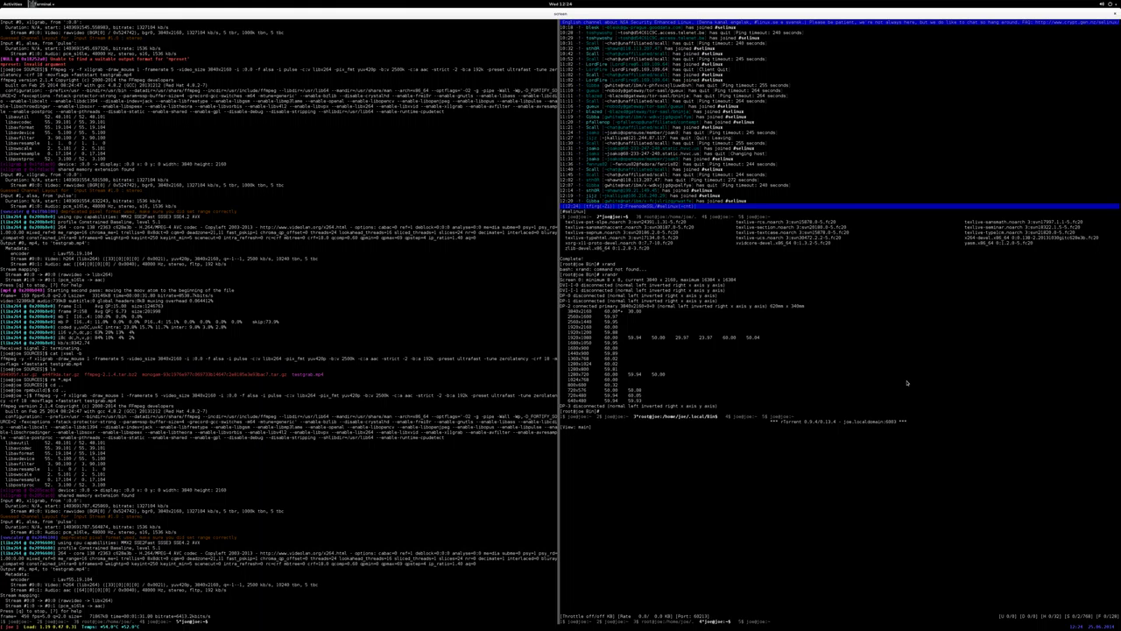
Step: Close the gedit capture script and bring System Monitor's CPU, memory and network graphs forward
{"action": "key", "text": "alt+Tab"}
{"action": "key", "text": "alt+Tab"}
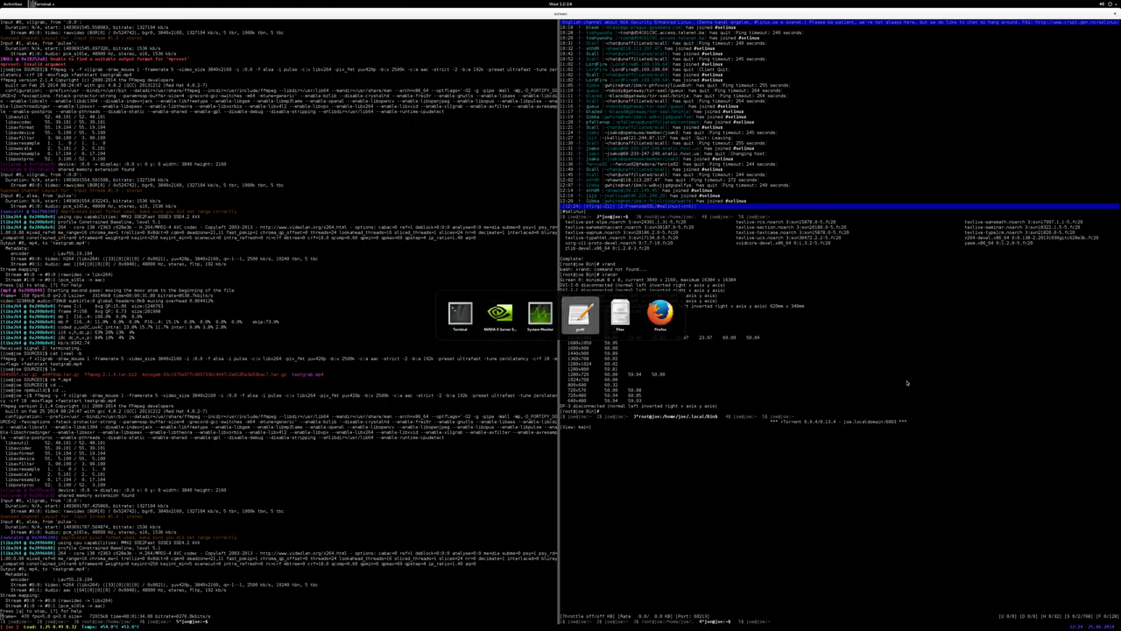
{"action": "key", "text": "alt+Tab"}
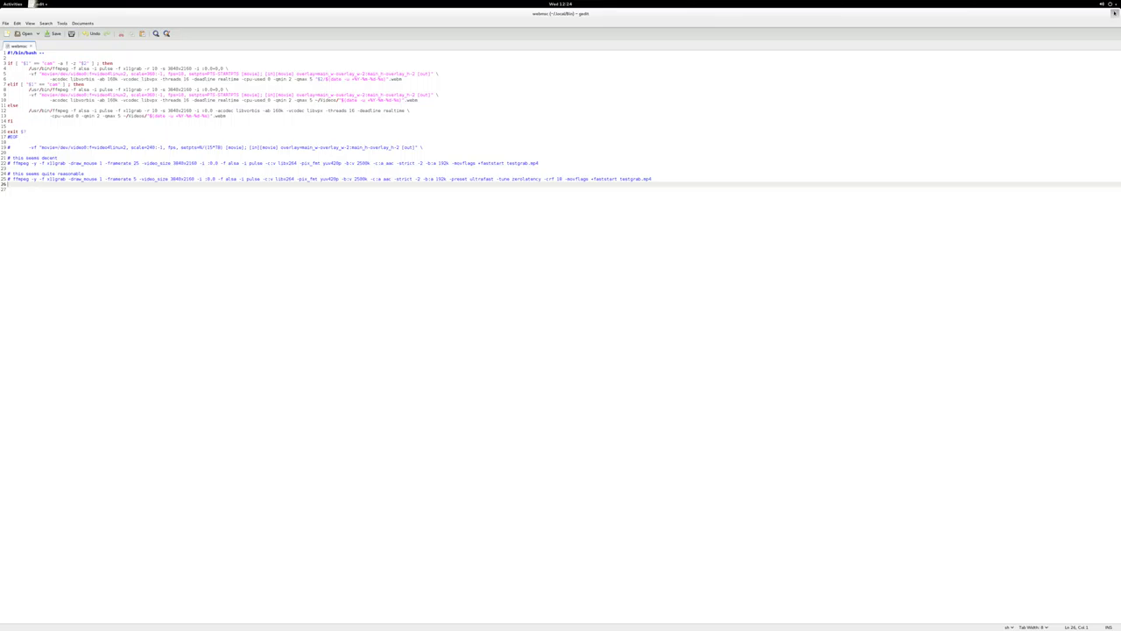
{"action": "left_click", "coordinate": [1113, 12]}
{"action": "key", "text": "super"}
{"action": "left_click", "coordinate": [407, 482]}
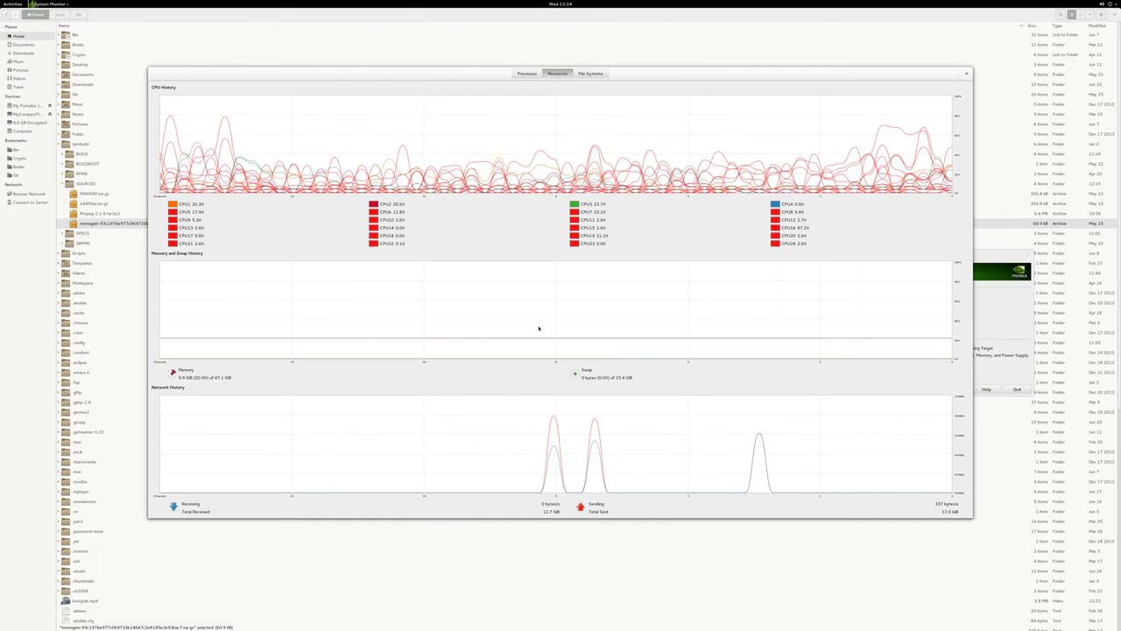
Step: Close System Monitor, centre the NVIDIA window, review PowerMizer performance levels, then close it
{"action": "left_click", "coordinate": [969, 74]}
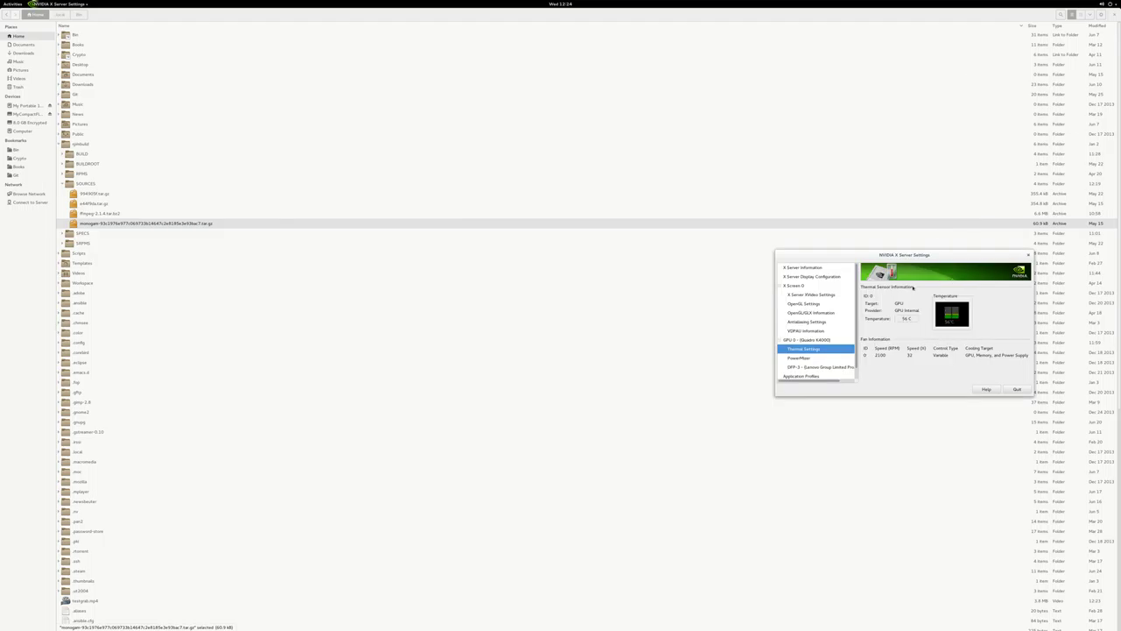
{"action": "left_click_drag", "start_coordinate": [923, 256], "coordinate": [773, 243]}
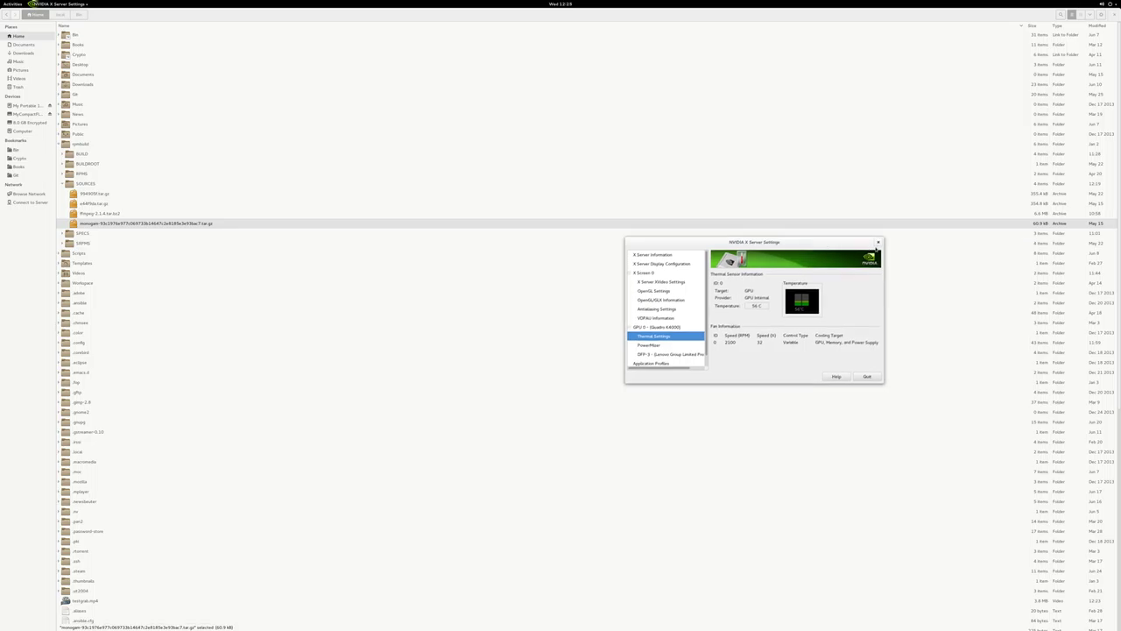
{"action": "left_click", "coordinate": [650, 345]}
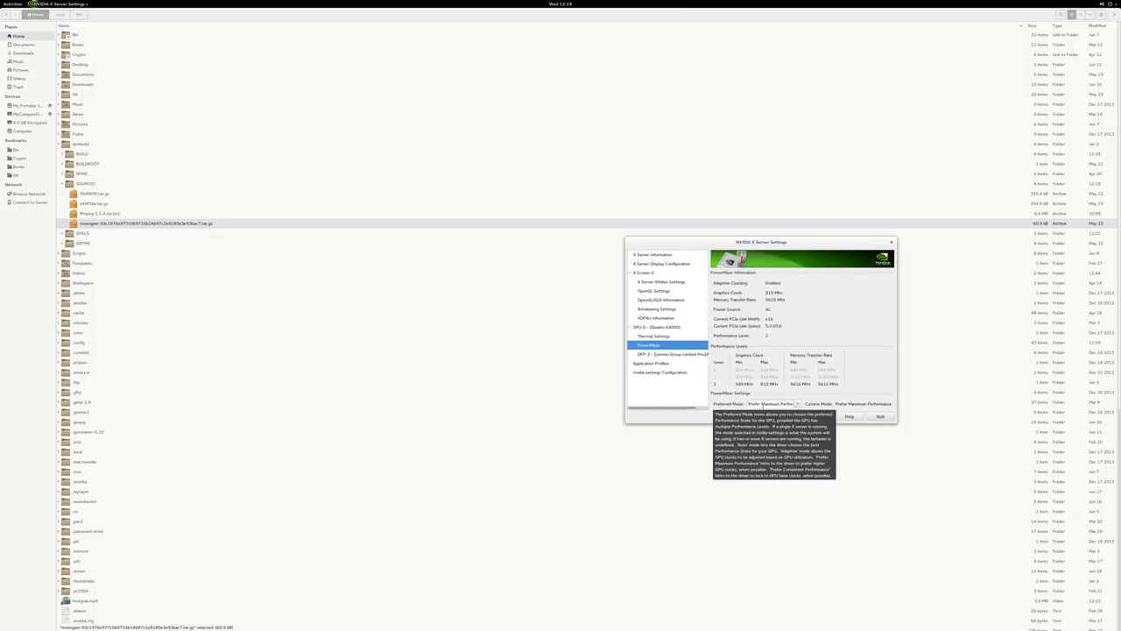
{"action": "left_click", "coordinate": [892, 244]}
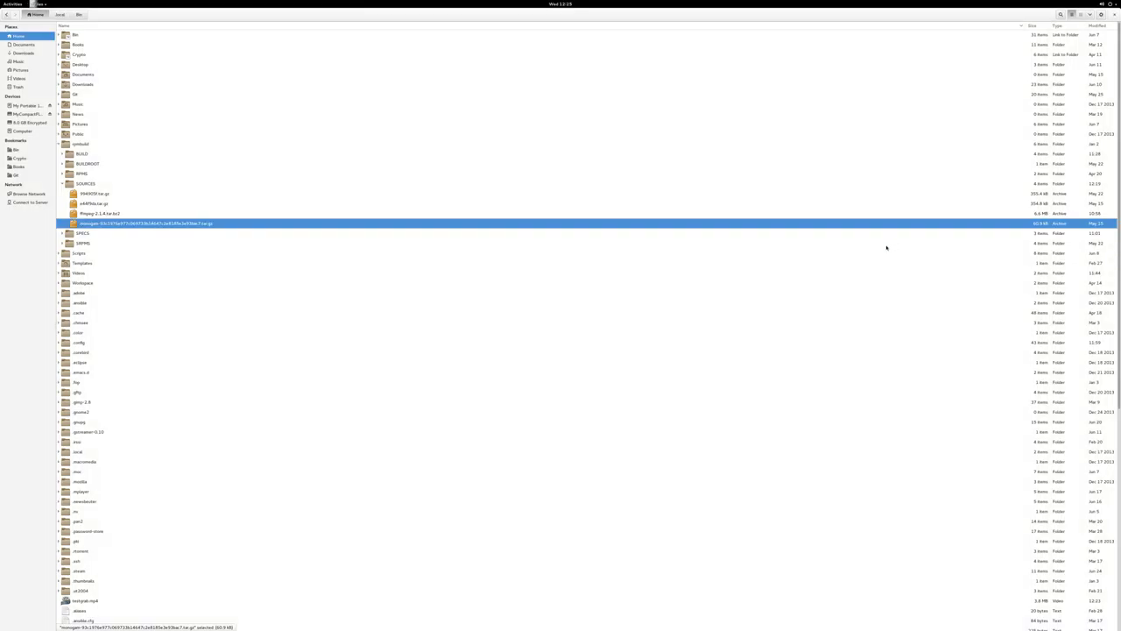
Step: Return to the terminal capture, browse the overview and installed-apps grid, then escape back
{"action": "key", "text": "alt+Tab"}
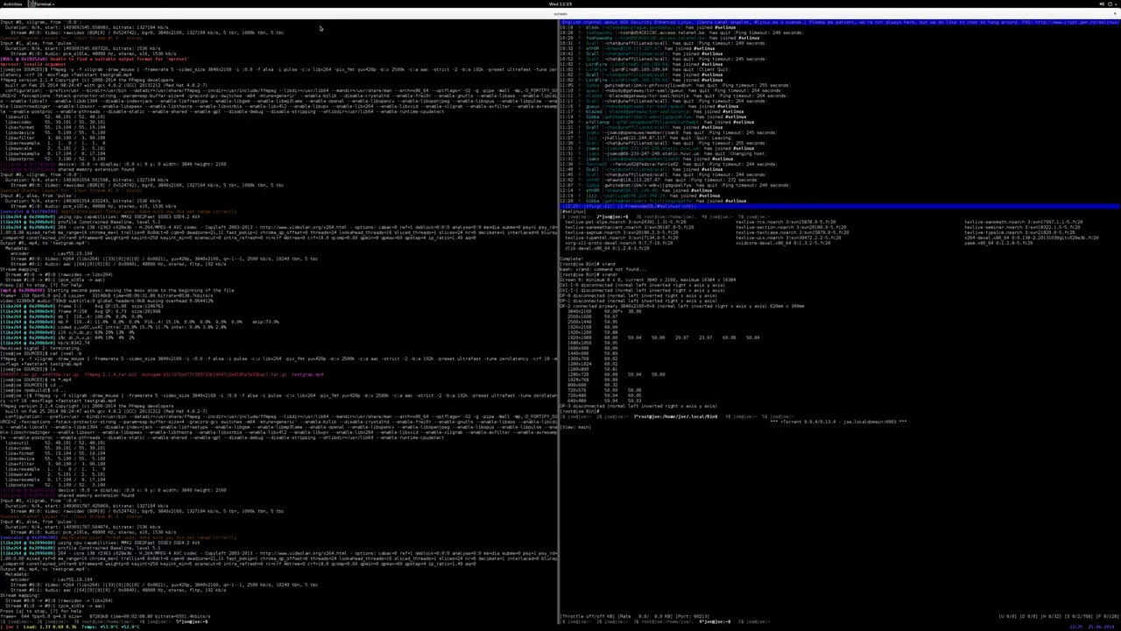
{"action": "key", "text": "super"}
{"action": "scroll", "coordinate": [1053, 162], "scroll_direction": "down", "scroll_amount": 3}
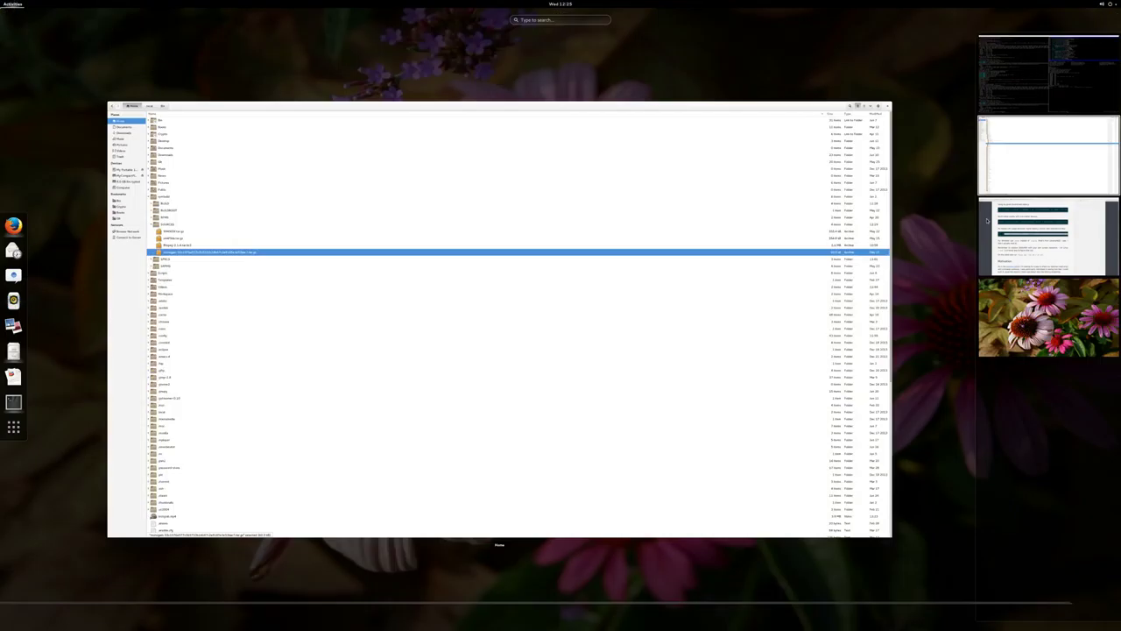
{"action": "scroll", "coordinate": [1009, 75], "scroll_direction": "up", "scroll_amount": 1}
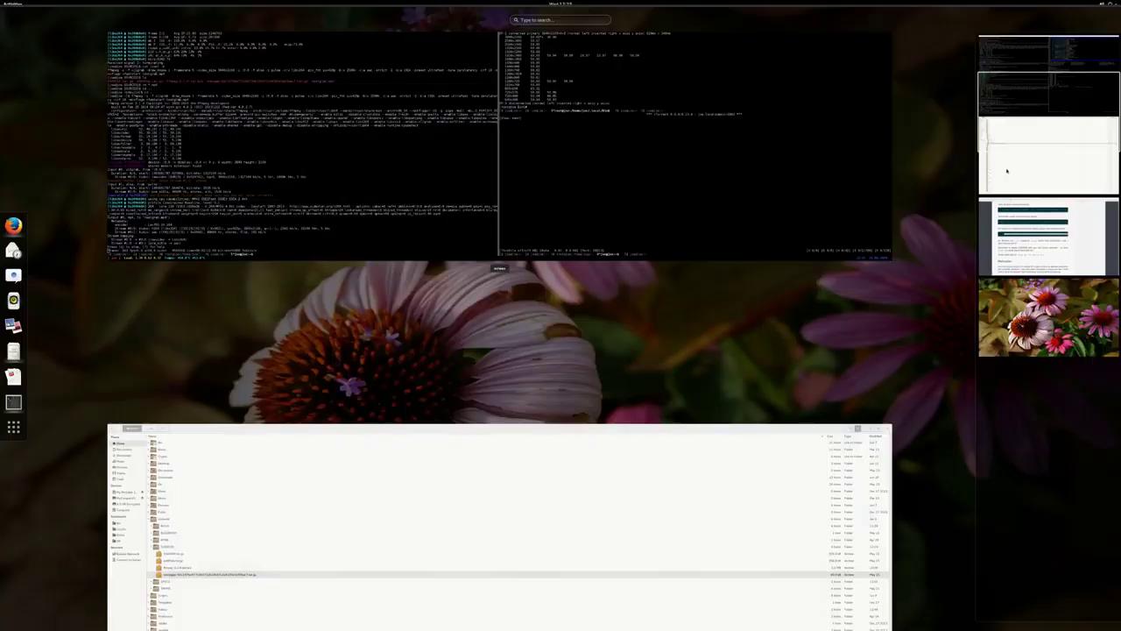
{"action": "scroll", "coordinate": [1016, 83], "scroll_direction": "down", "scroll_amount": 2}
{"action": "scroll", "coordinate": [1031, 96], "scroll_direction": "up", "scroll_amount": 1}
{"action": "scroll", "coordinate": [1031, 96], "scroll_direction": "up", "scroll_amount": 1}
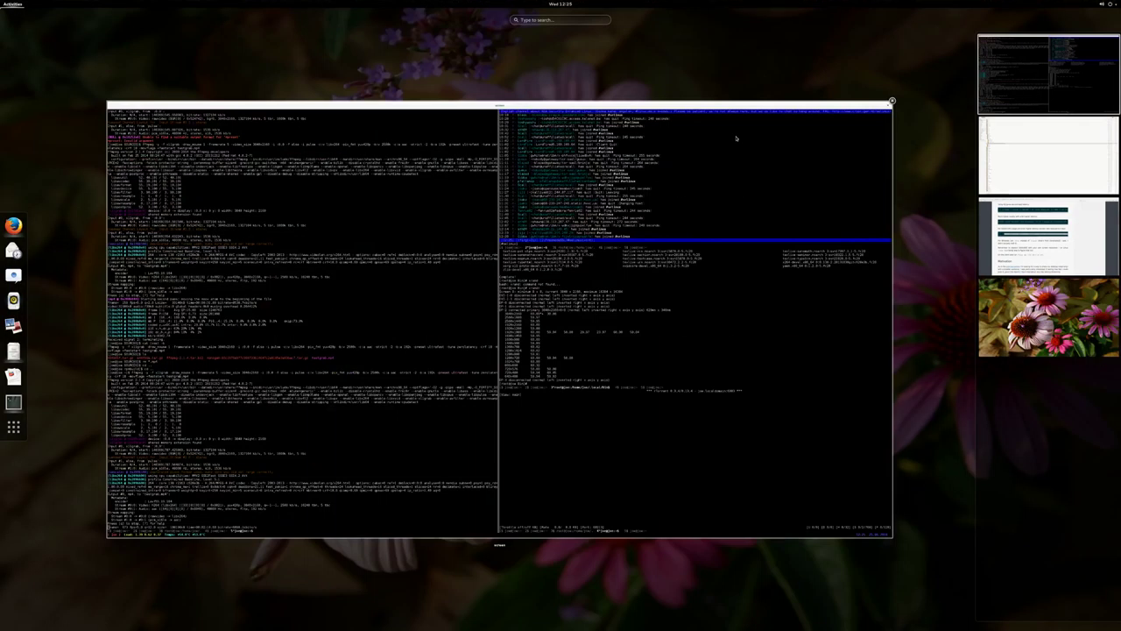
{"action": "left_click", "coordinate": [499, 289]}
{"action": "key", "text": "super"}
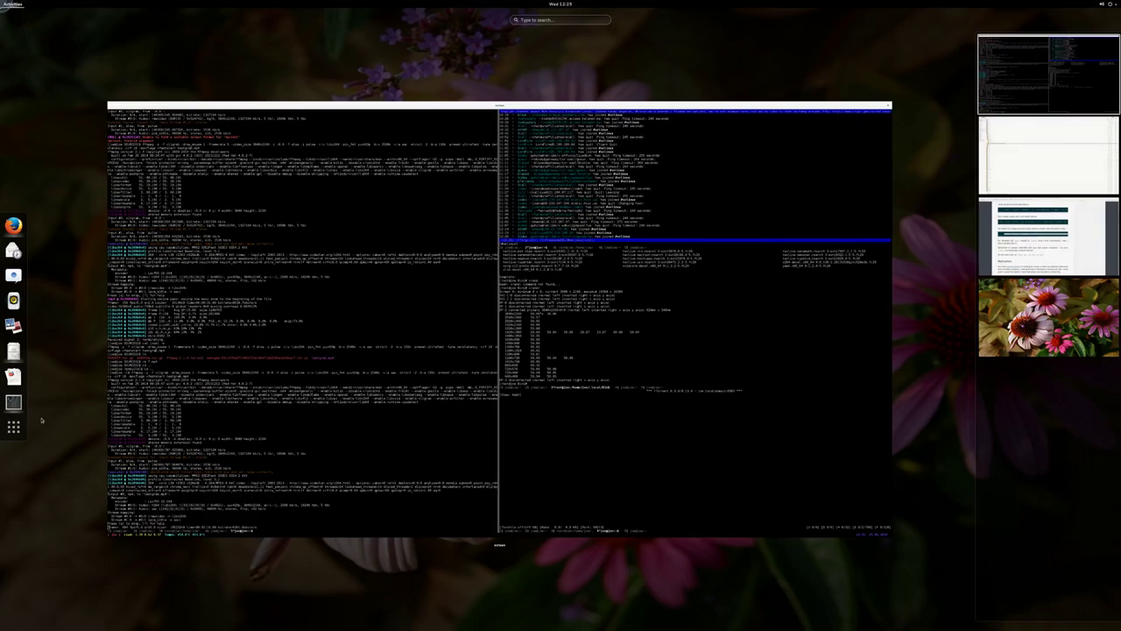
{"action": "left_click", "coordinate": [13, 426]}
{"action": "scroll", "coordinate": [421, 322], "scroll_direction": "down", "scroll_amount": 1}
{"action": "scroll", "coordinate": [422, 322], "scroll_direction": "down", "scroll_amount": 1}
{"action": "scroll", "coordinate": [421, 322], "scroll_direction": "up", "scroll_amount": 2}
{"action": "scroll", "coordinate": [421, 322], "scroll_direction": "down", "scroll_amount": 2}
{"action": "scroll", "coordinate": [421, 322], "scroll_direction": "down", "scroll_amount": 2}
{"action": "scroll", "coordinate": [421, 323], "scroll_direction": "up", "scroll_amount": 2}
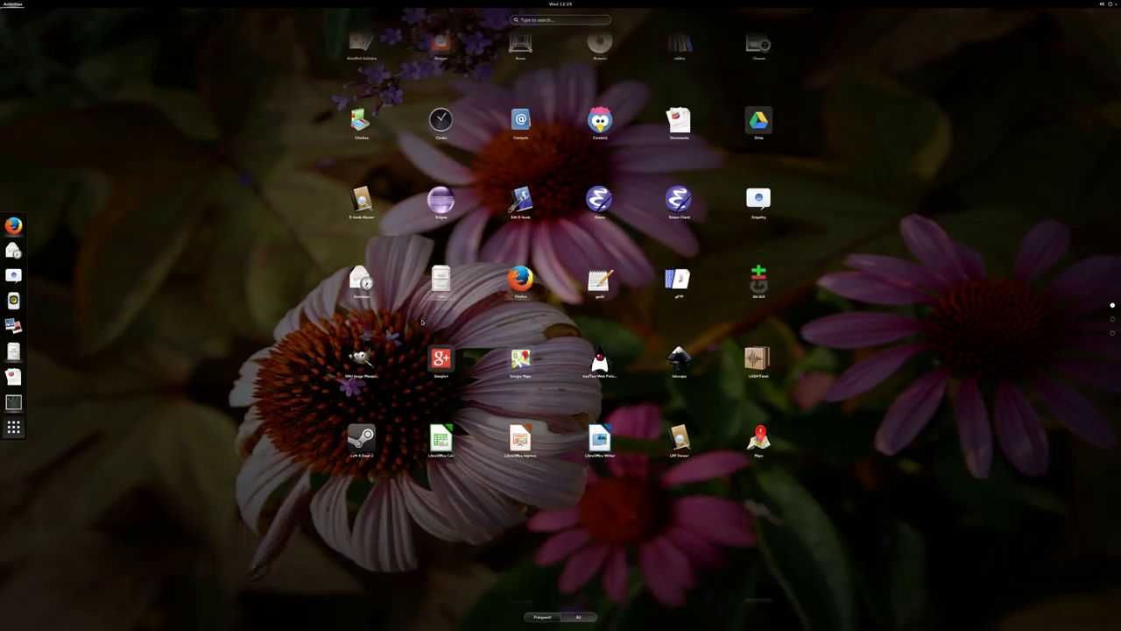
{"action": "scroll", "coordinate": [421, 322], "scroll_direction": "up", "scroll_amount": 2}
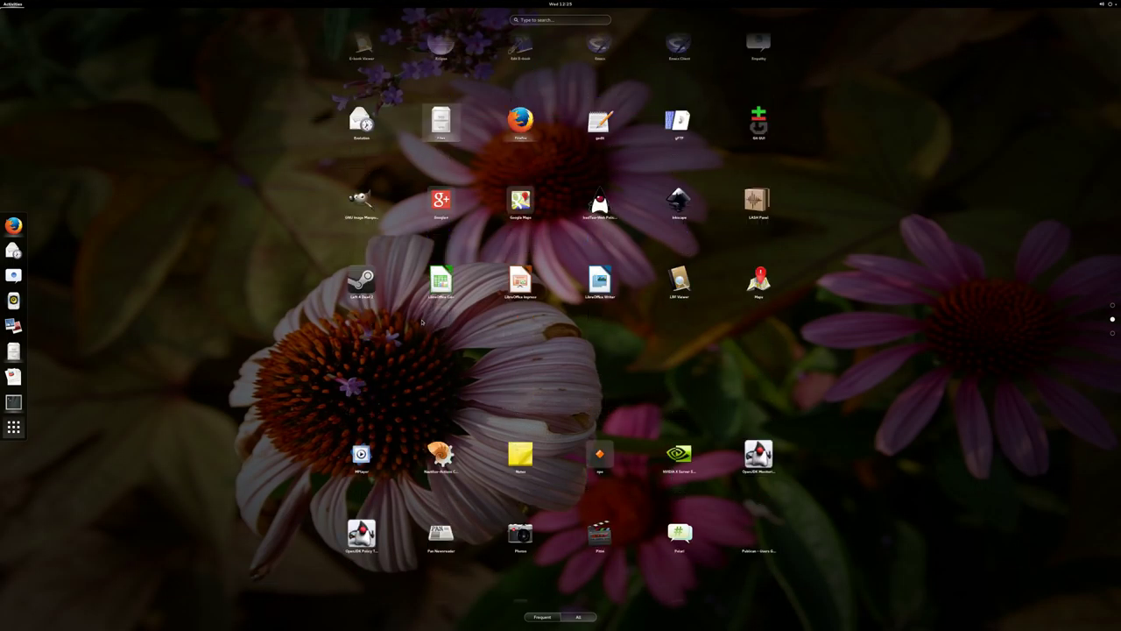
{"action": "scroll", "coordinate": [421, 322], "scroll_direction": "down", "scroll_amount": 2}
{"action": "left_click", "coordinate": [13, 427]}
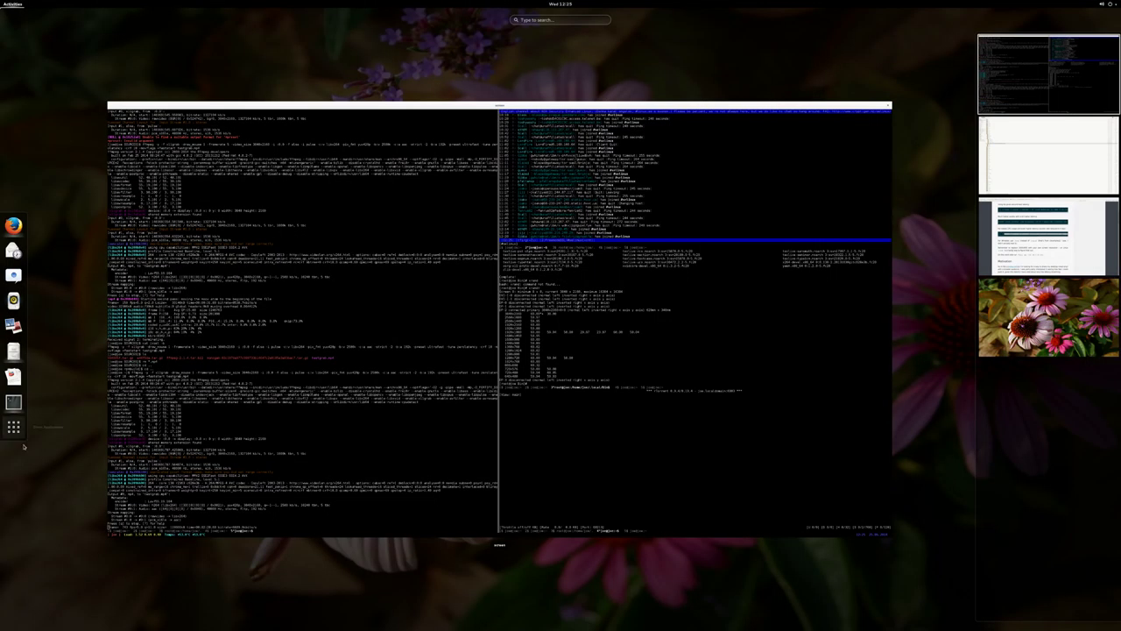
{"action": "key", "text": "Escape"}
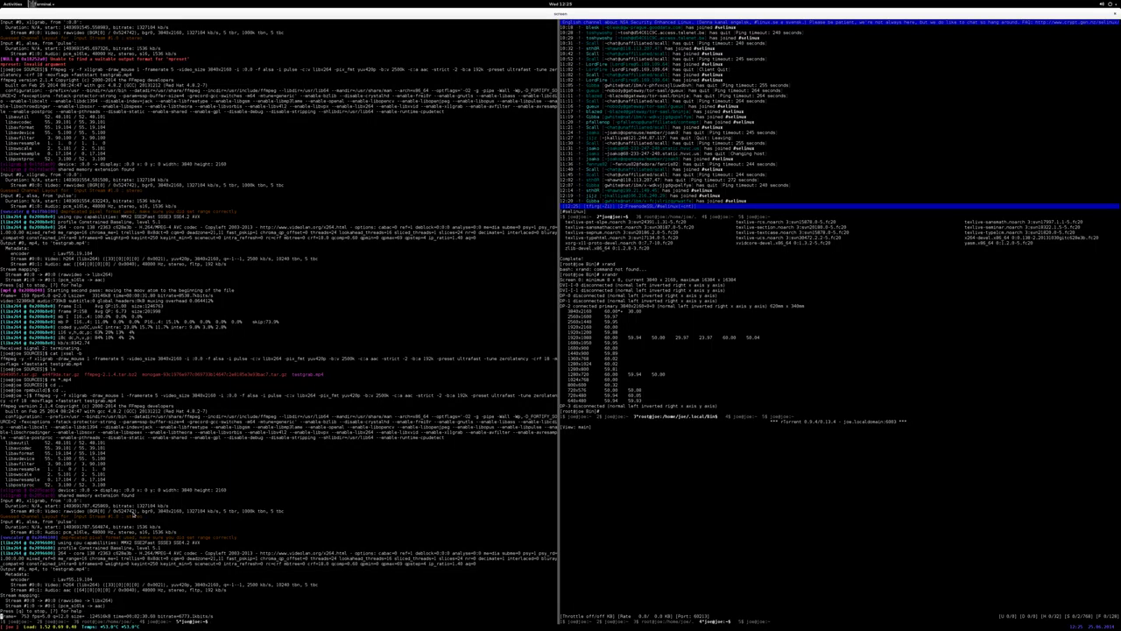